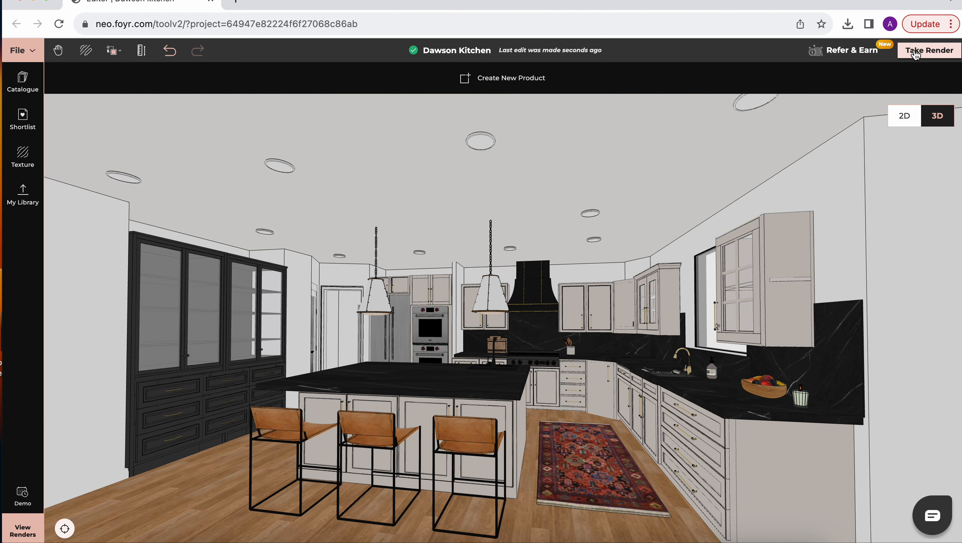
Step: Enter the render setup for the kitchen, bring the view closer to the island and set the camera height to 5.1 ft
left_click(915, 53)
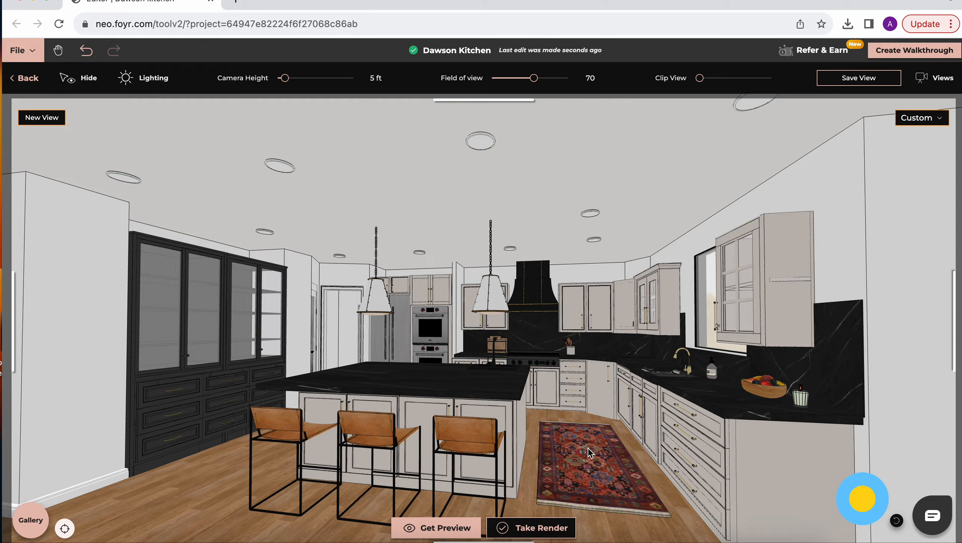
scroll(541, 461, "up", 3)
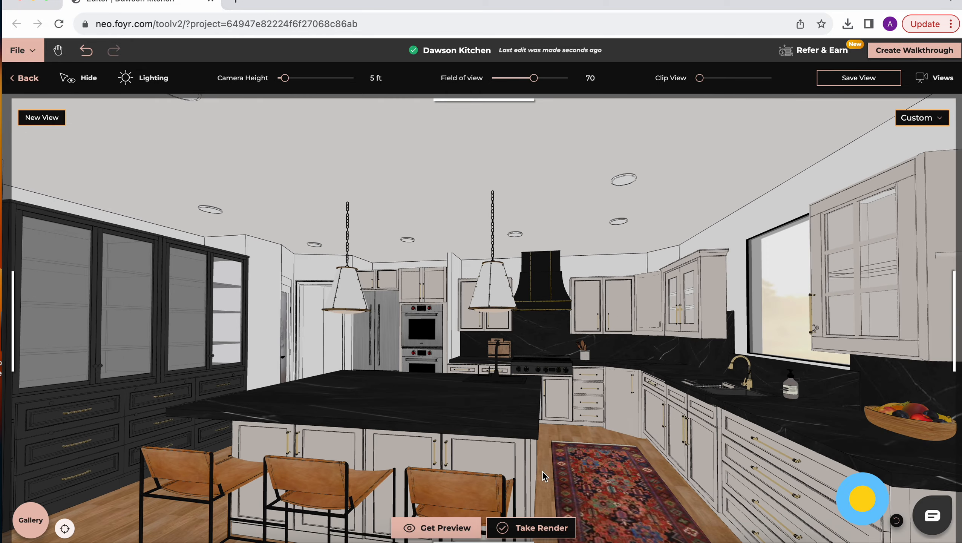
scroll(542, 469, "up", 4)
scroll(551, 467, "up", 4)
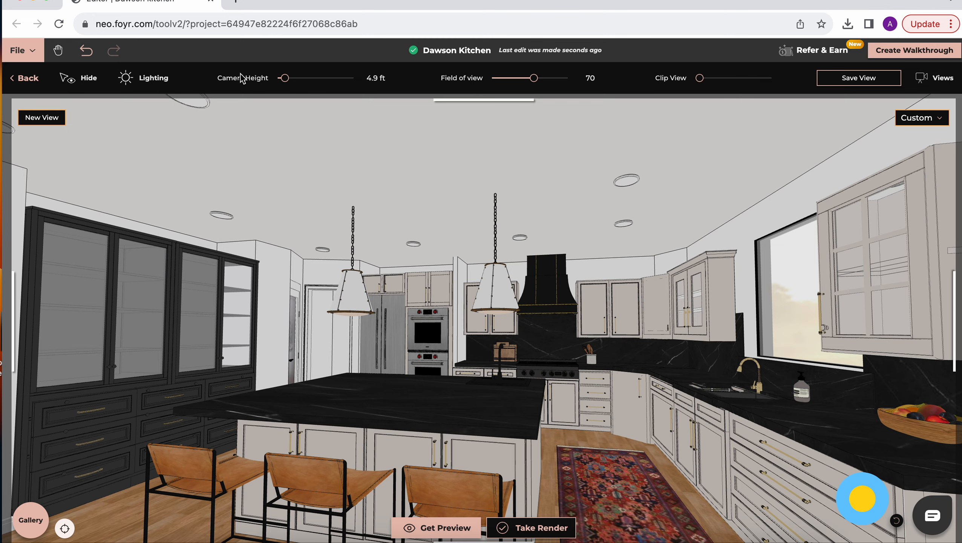
left_click_drag(284, 78, 285, 83)
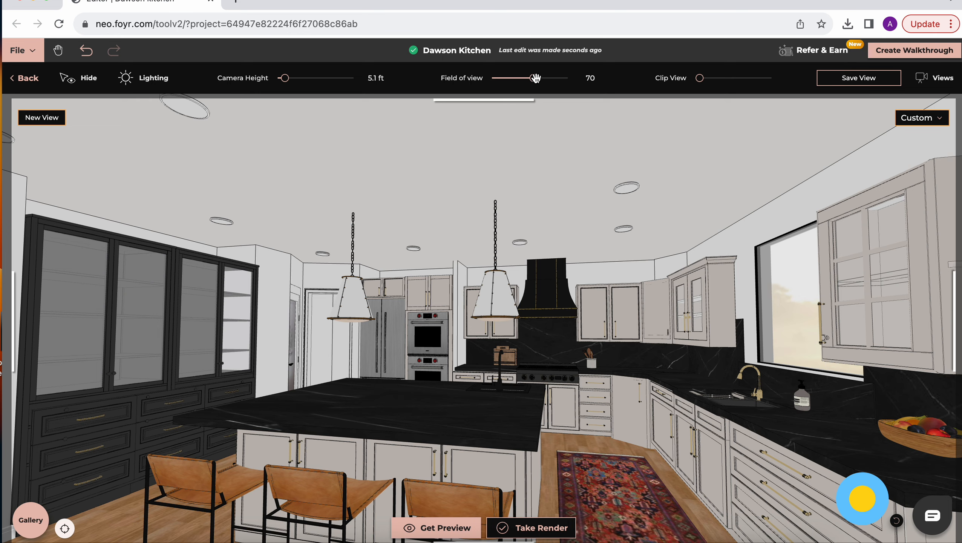
Step: Compare wide and narrow fields of view for the camera, and settle on a field of view of 45
left_click_drag(536, 78, 496, 80)
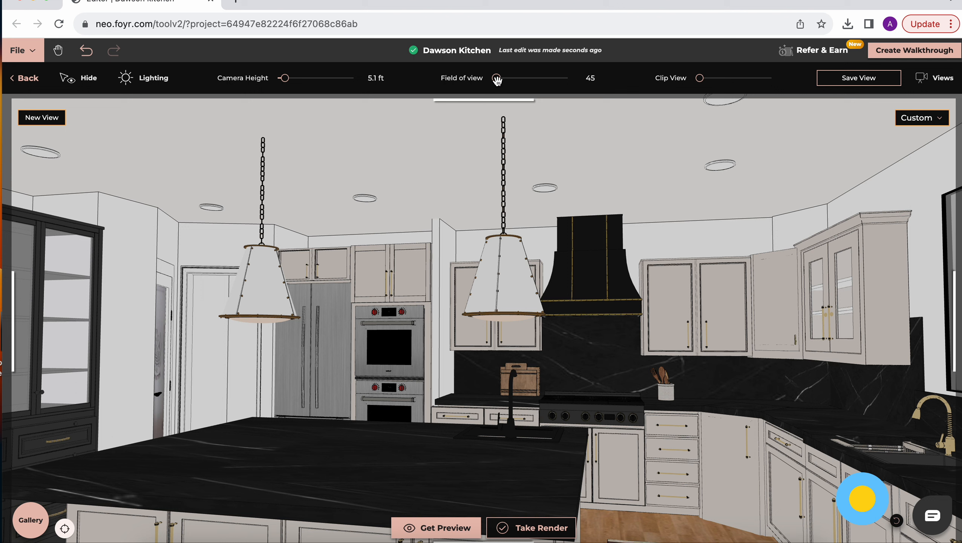
left_click_drag(497, 80, 539, 84)
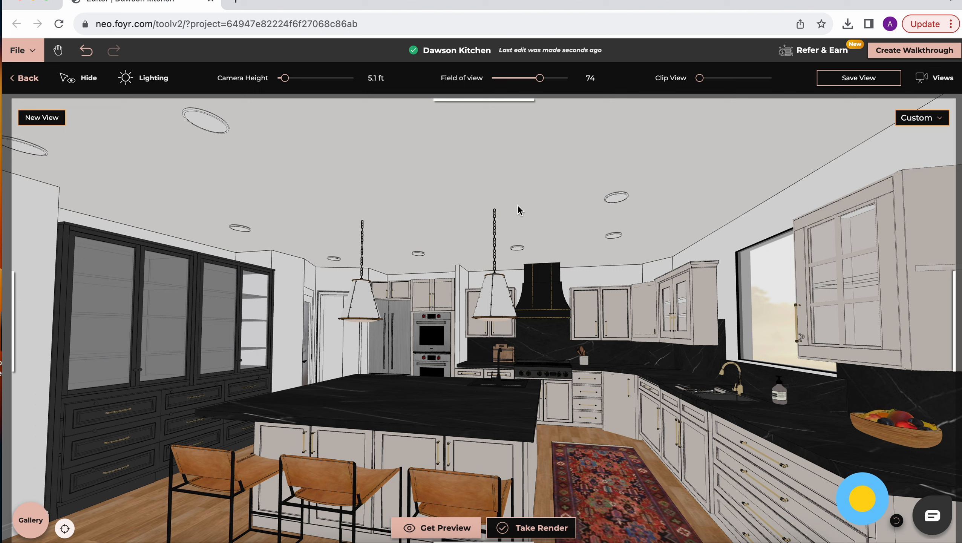
left_click_drag(541, 78, 496, 79)
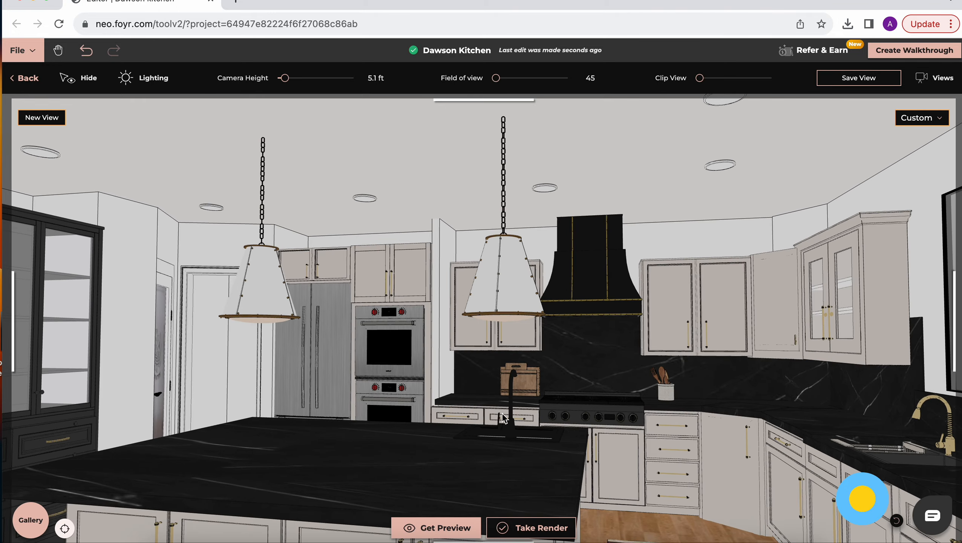
Step: Reframe the camera at about 5.2 ft height to take in the dark cabinets, island, stools, rug and sink counter
scroll(493, 452, "down", 5)
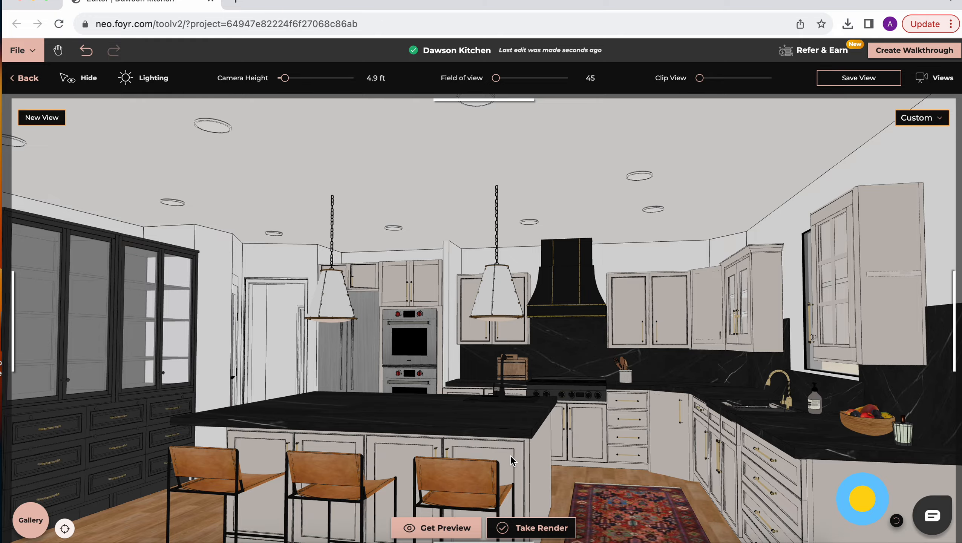
scroll(510, 461, "up", 10)
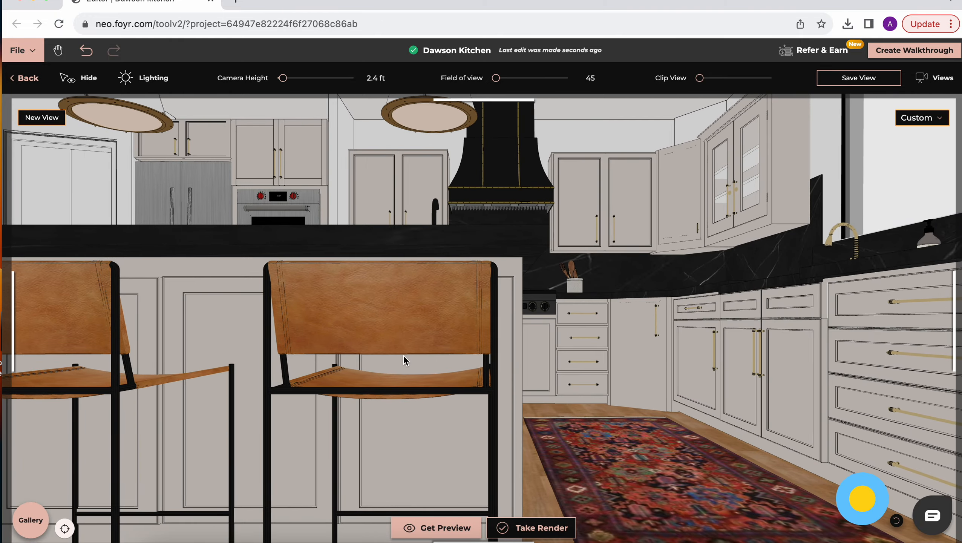
left_click_drag(285, 80, 285, 81)
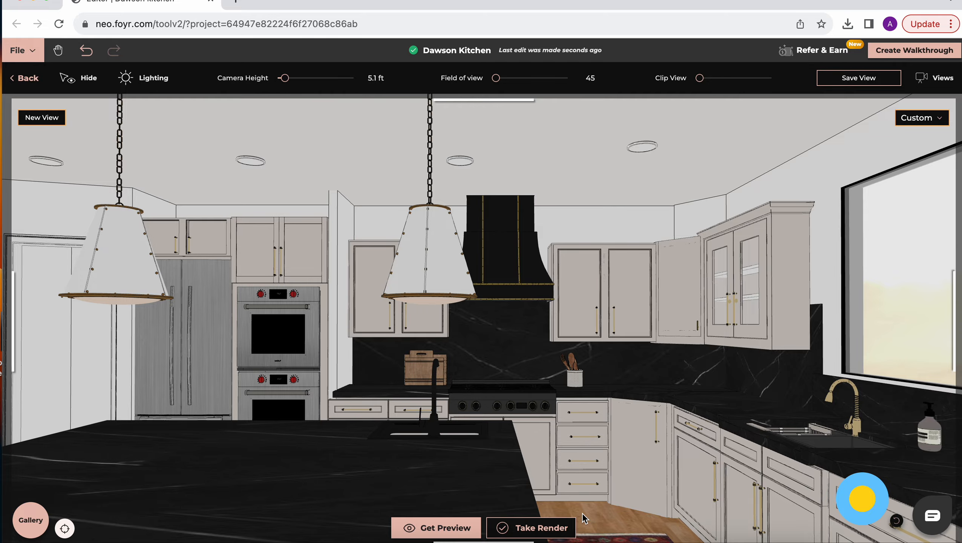
left_click_drag(583, 515, 573, 493)
scroll(571, 488, "down", 3)
scroll(542, 477, "up", 5)
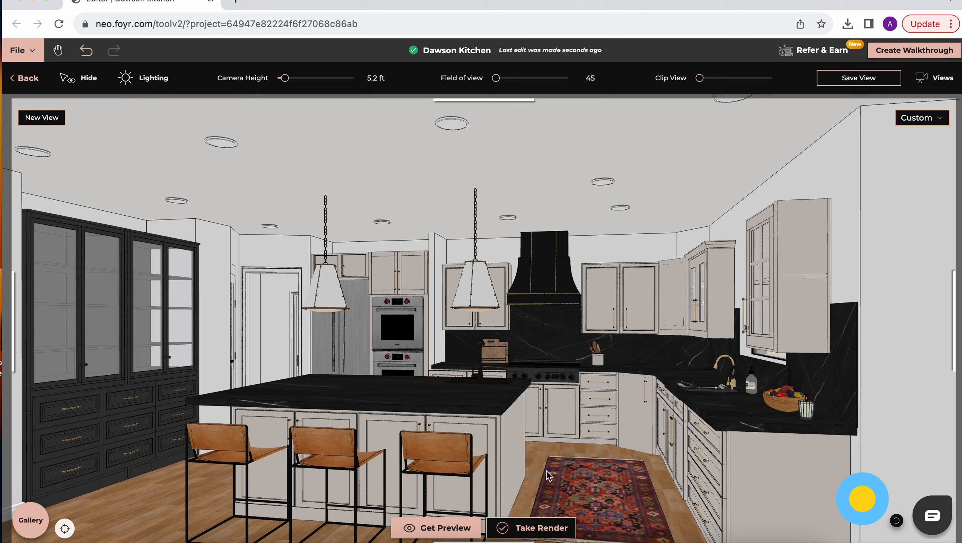
Step: Try the High interior lighting level in the daytime lighting settings and return it to Low
left_click(153, 80)
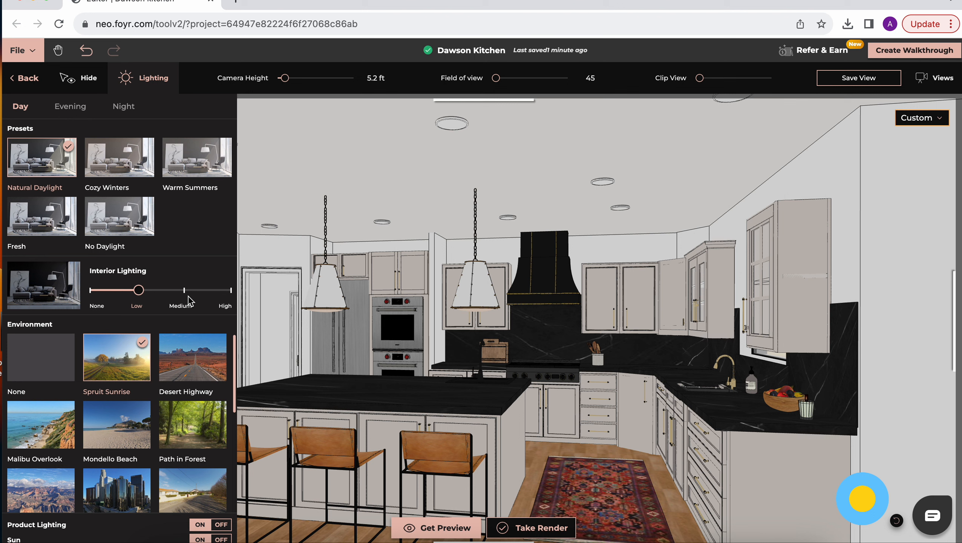
left_click(228, 290)
left_click(137, 291)
Step: Browse the daytime environments and try Snow Machine as the outdoor background
scroll(173, 436, "down", 3)
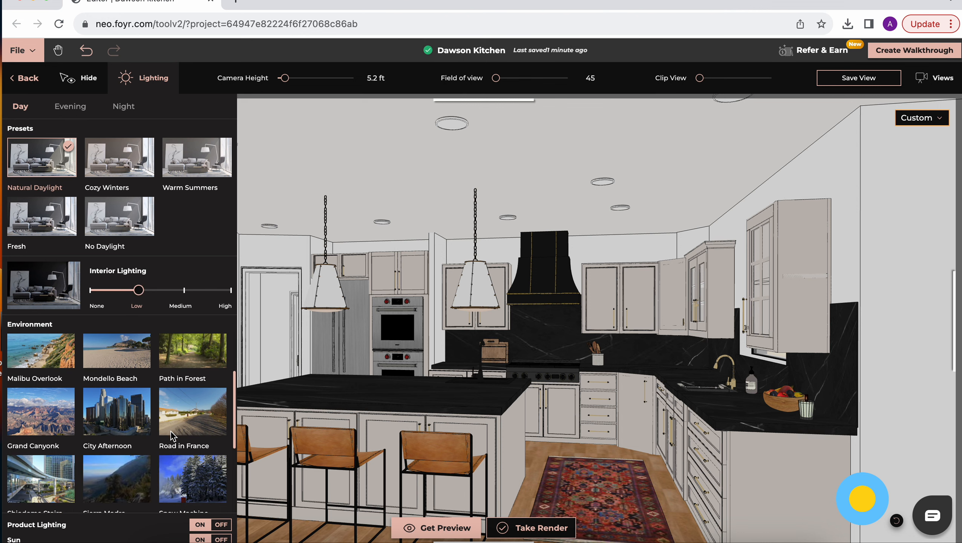
scroll(173, 436, "down", 5)
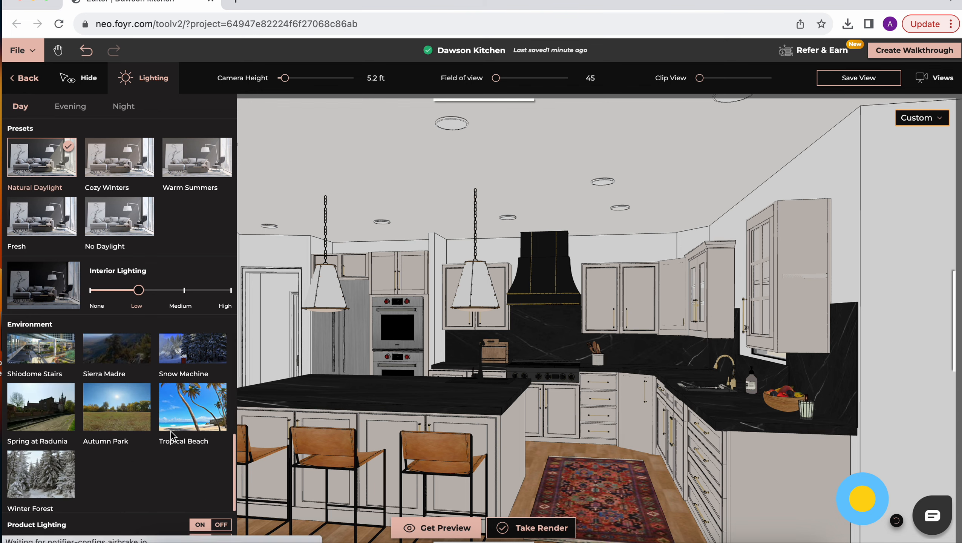
scroll(131, 423, "up", 2)
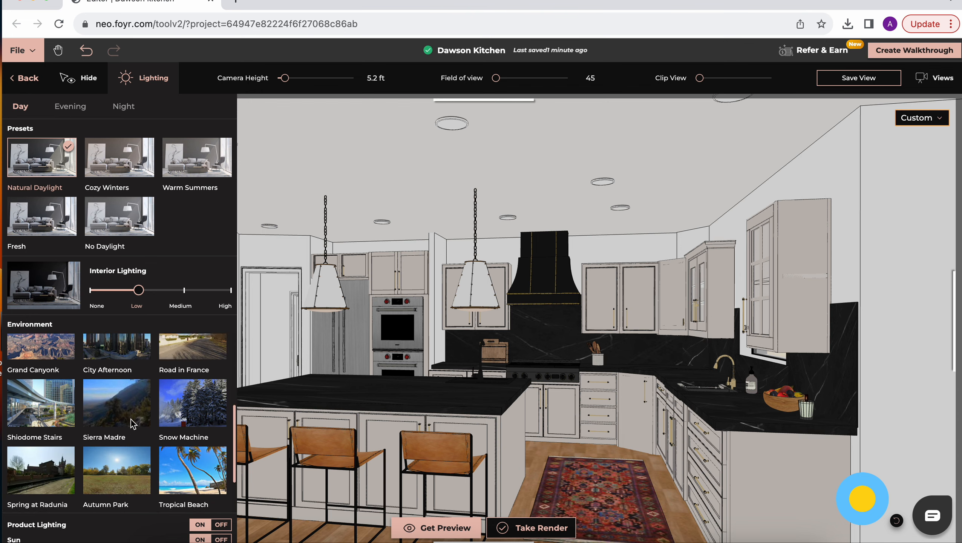
left_click(187, 416)
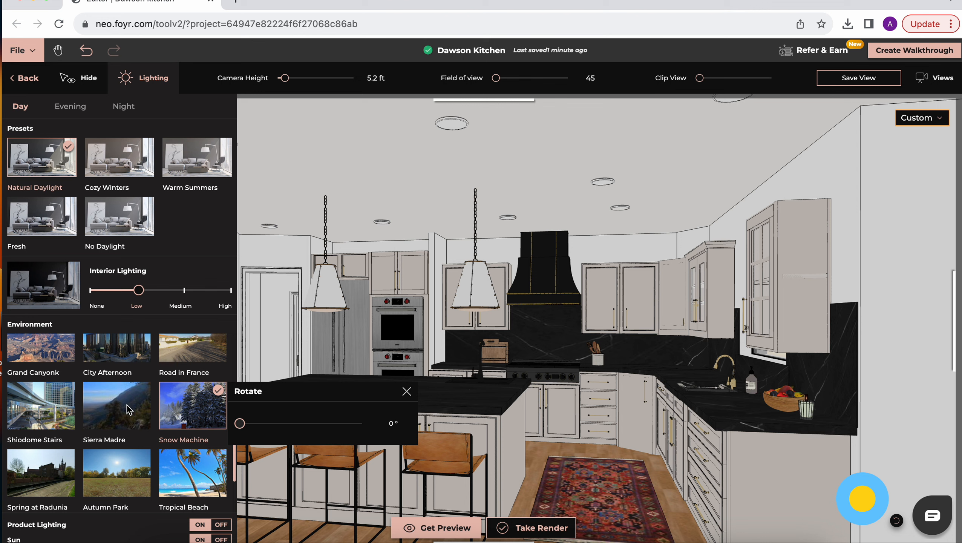
Step: Switch the environment back to Spruit Sunrise, leave its rotation unadjusted and close the lighting settings
scroll(129, 413, "up", 4)
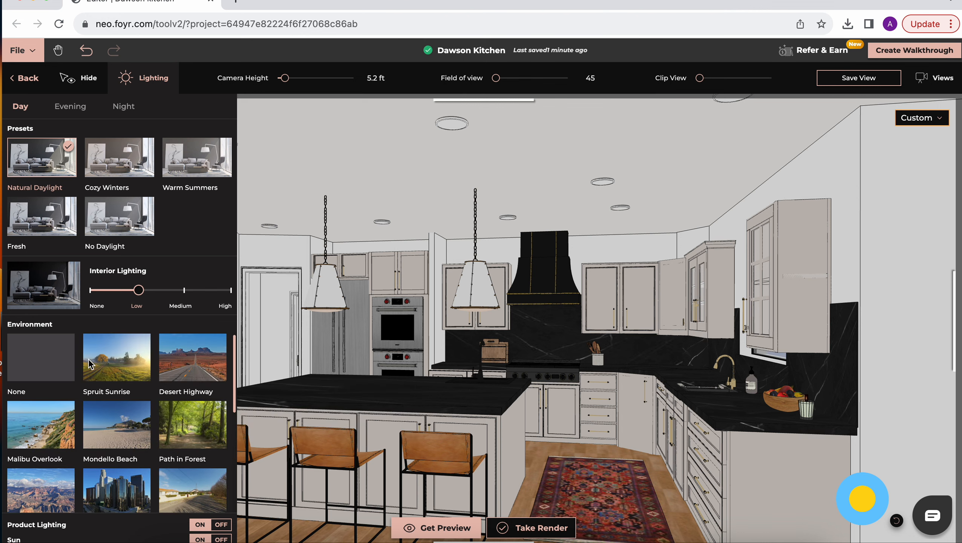
scroll(169, 441, "down", 2)
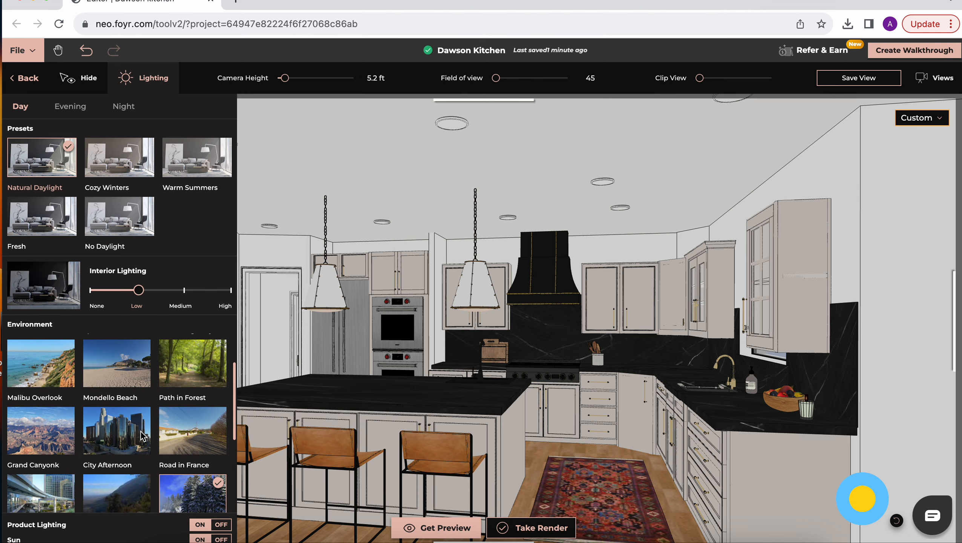
scroll(134, 434, "up", 2)
left_click(118, 375)
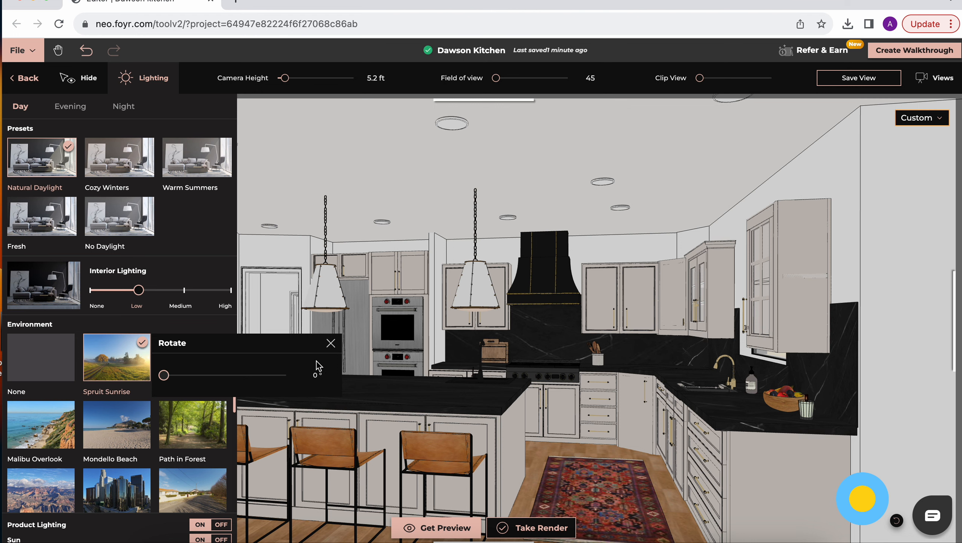
left_click(332, 343)
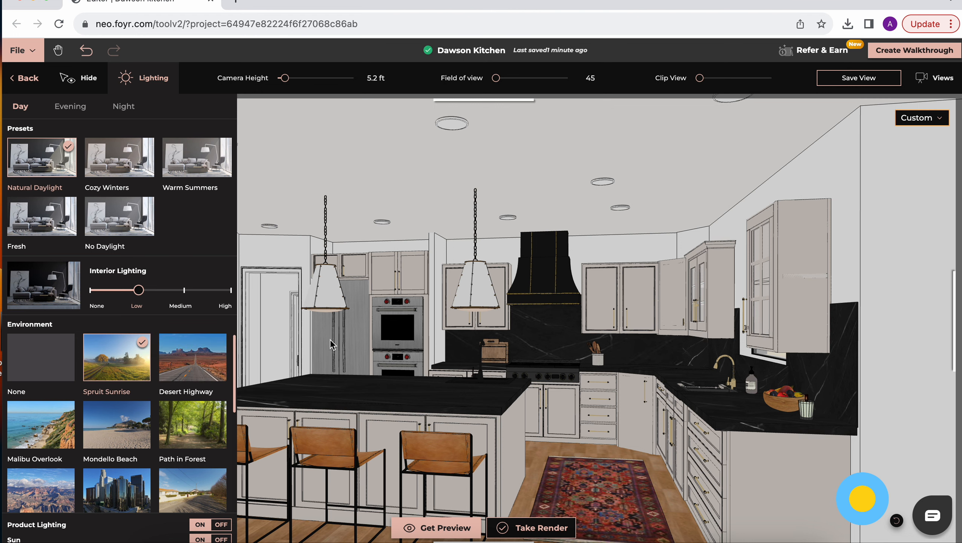
left_click(533, 472)
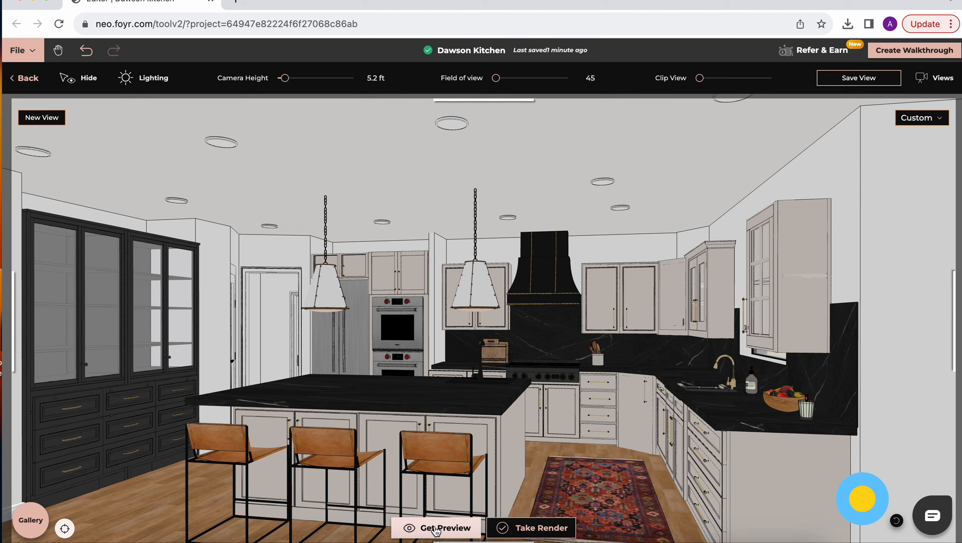
Step: Compare the HD, 2K and 4K resolution options and start rendering the kitchen view in 4K
left_click(550, 533)
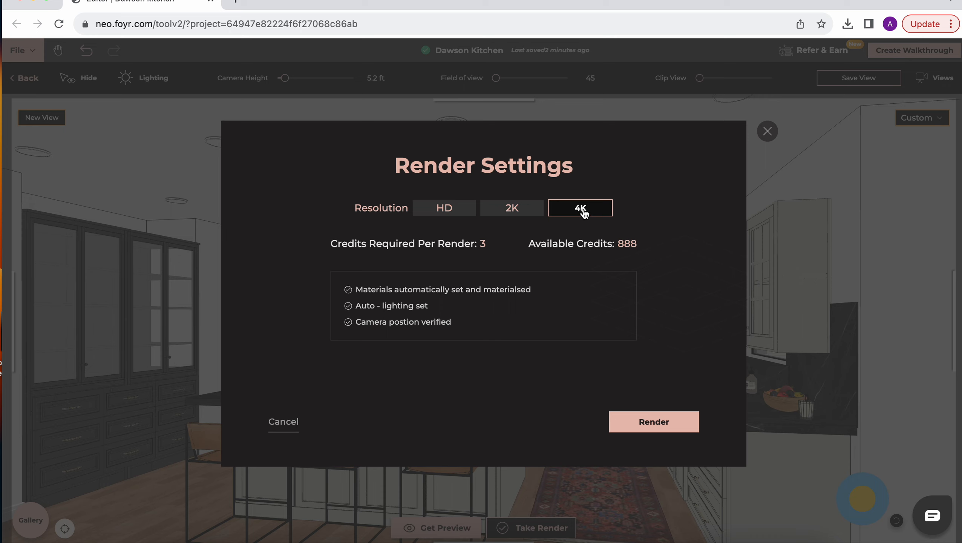
left_click(454, 211)
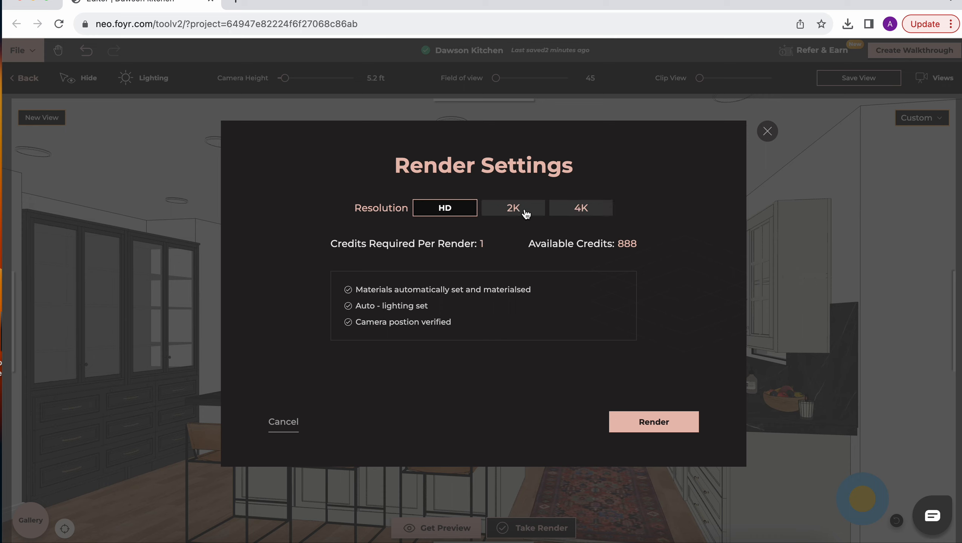
left_click(526, 211)
left_click(604, 208)
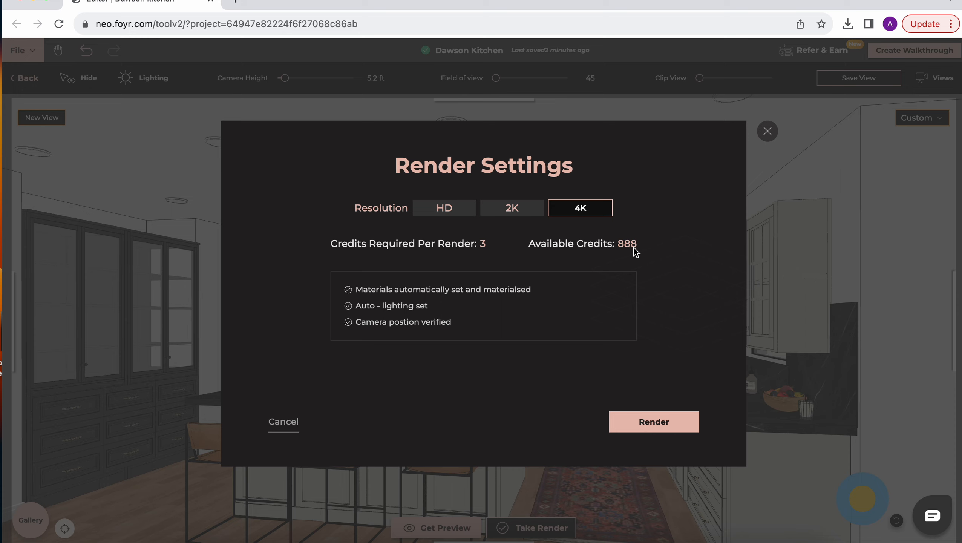
left_click(647, 431)
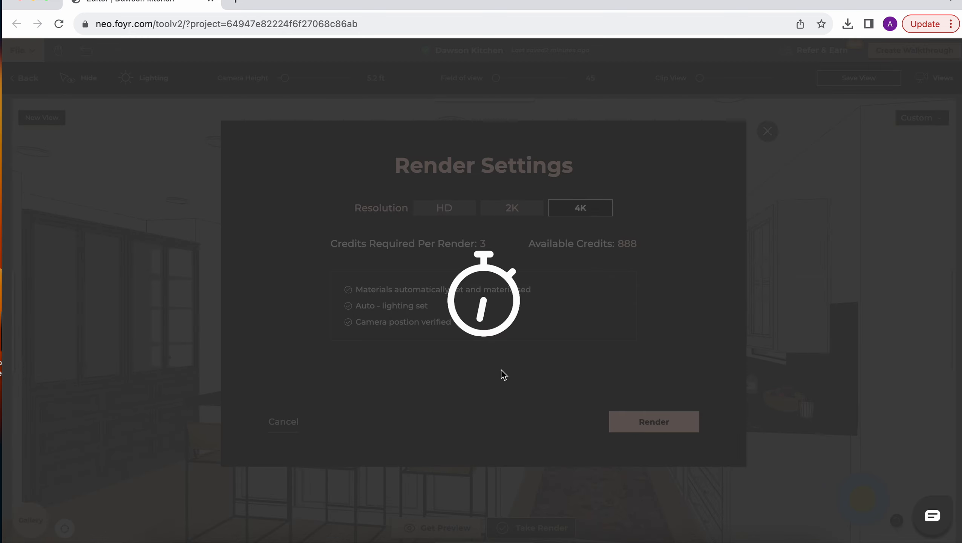